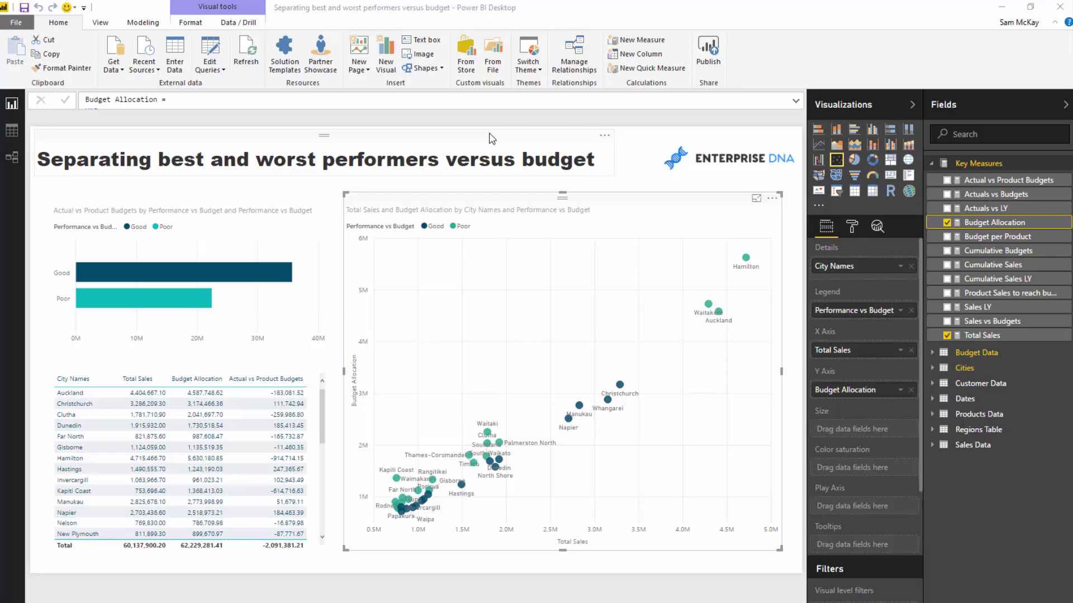
- Expand the Budget Allocation measure and highlight its name and the DaysinDateContext variable
{"action": "scroll", "coordinate": [863, 391], "scroll_direction": "down", "scroll_amount": 4}
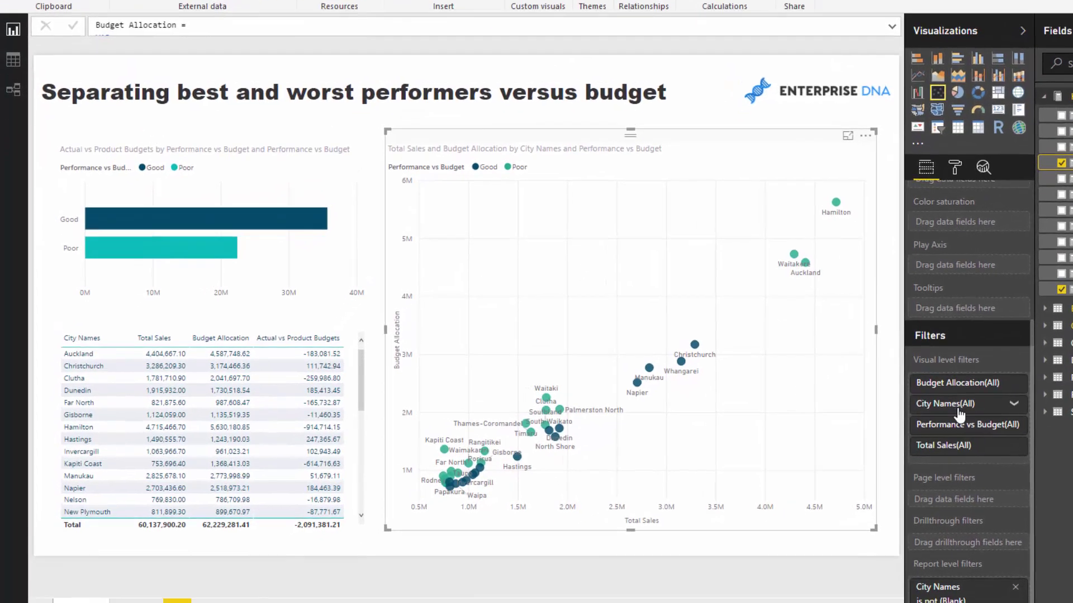
{"action": "scroll", "coordinate": [960, 414], "scroll_direction": "down", "scroll_amount": 1}
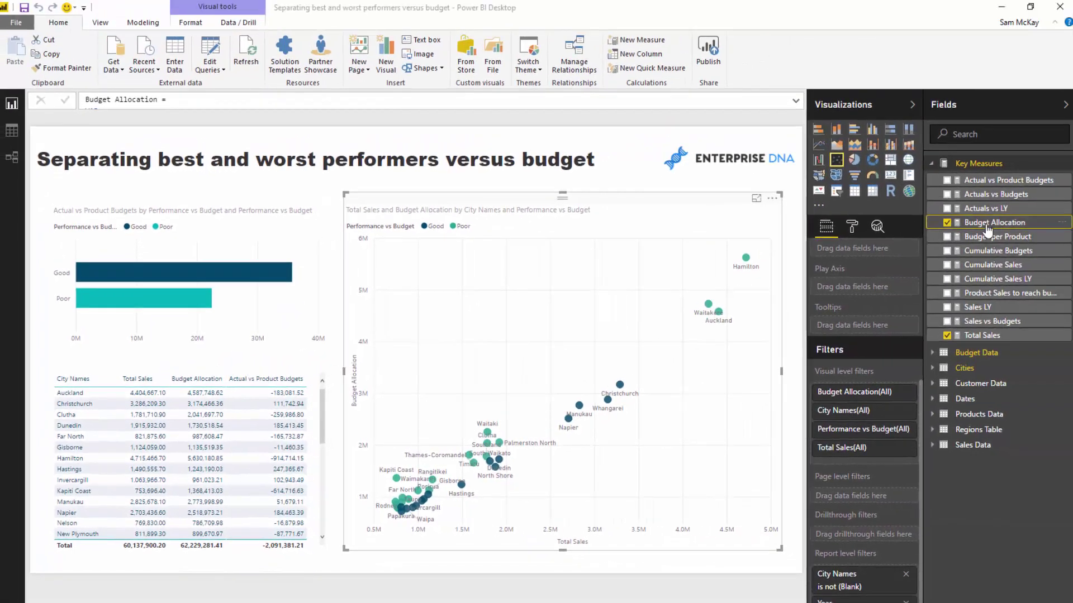
{"action": "left_click", "coordinate": [796, 101]}
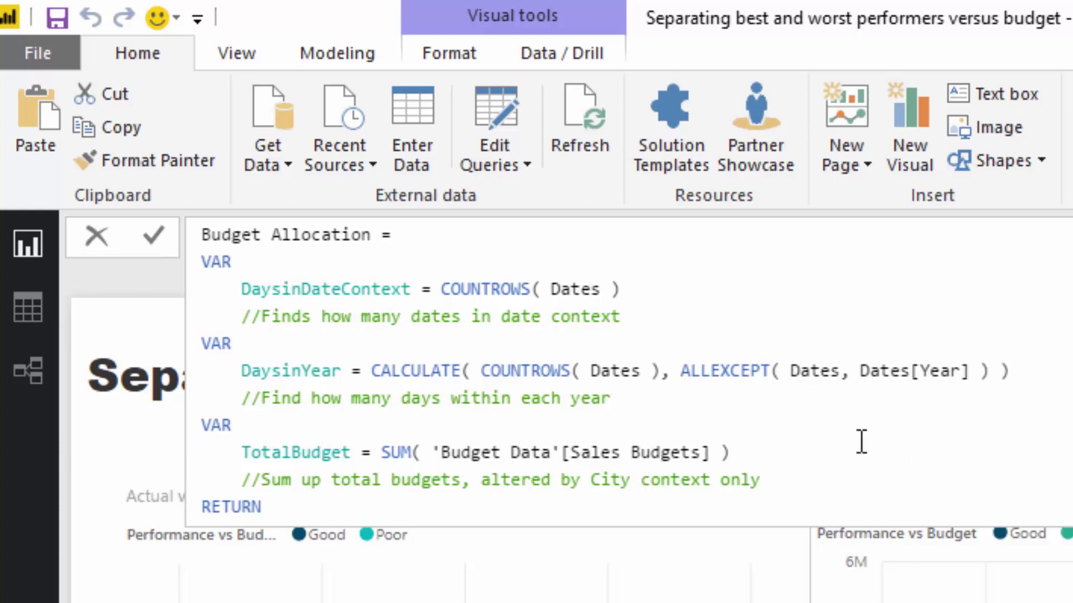
{"action": "left_click_drag", "start_coordinate": [373, 235], "coordinate": [239, 238]}
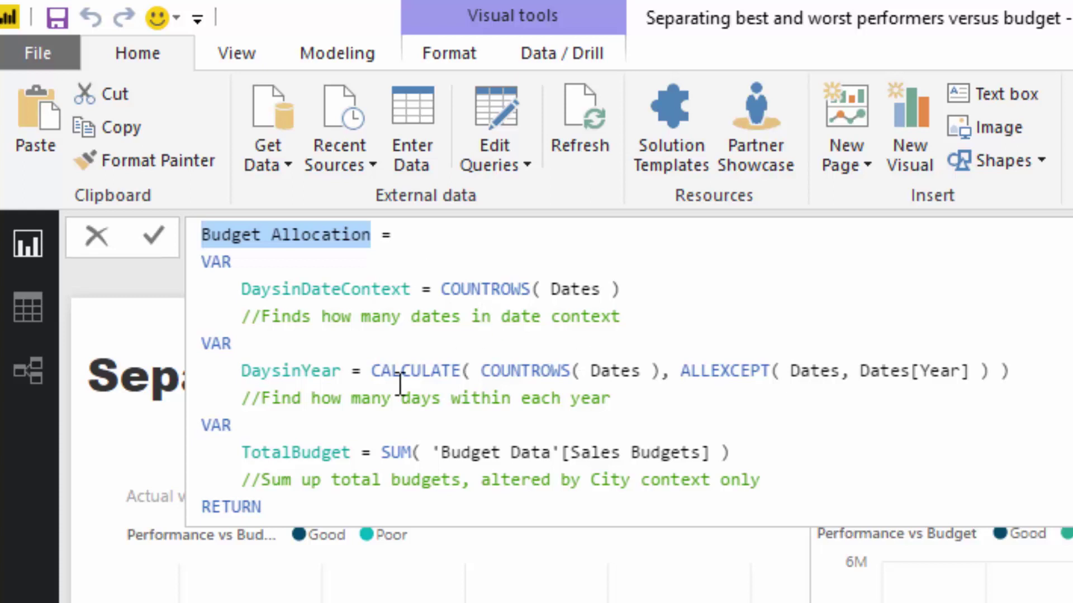
{"action": "left_click_drag", "start_coordinate": [203, 261], "coordinate": [627, 306]}
{"action": "scroll", "coordinate": [625, 306], "scroll_direction": "down", "scroll_amount": 1}
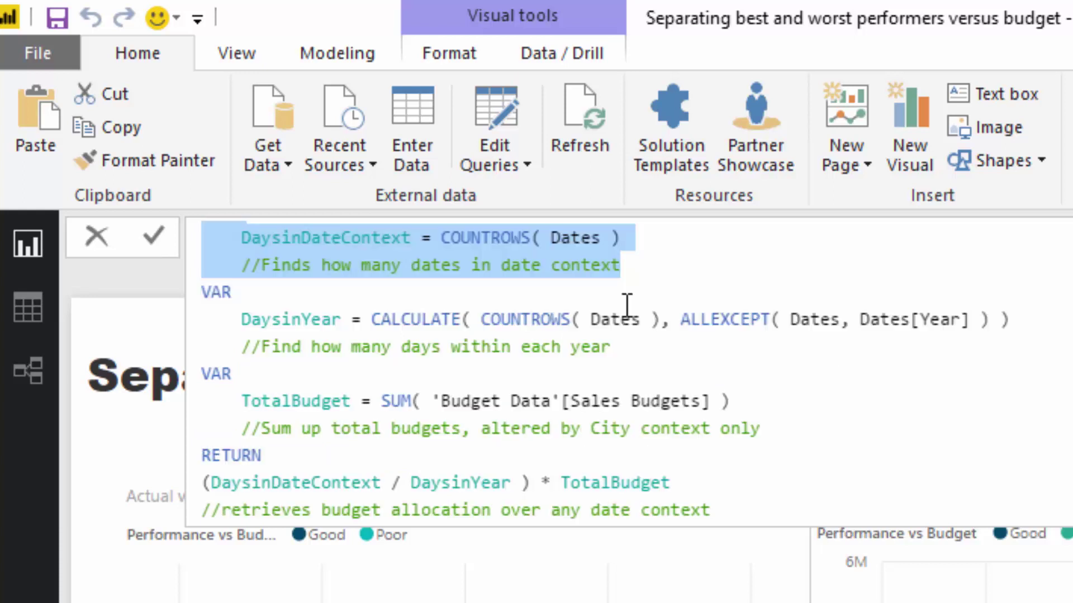
- Highlight the RETURN calculation: DaysinDateContext divided by days in year, times total budget
{"action": "left_click_drag", "start_coordinate": [670, 482], "coordinate": [193, 478]}
{"action": "left_click", "coordinate": [212, 483]}
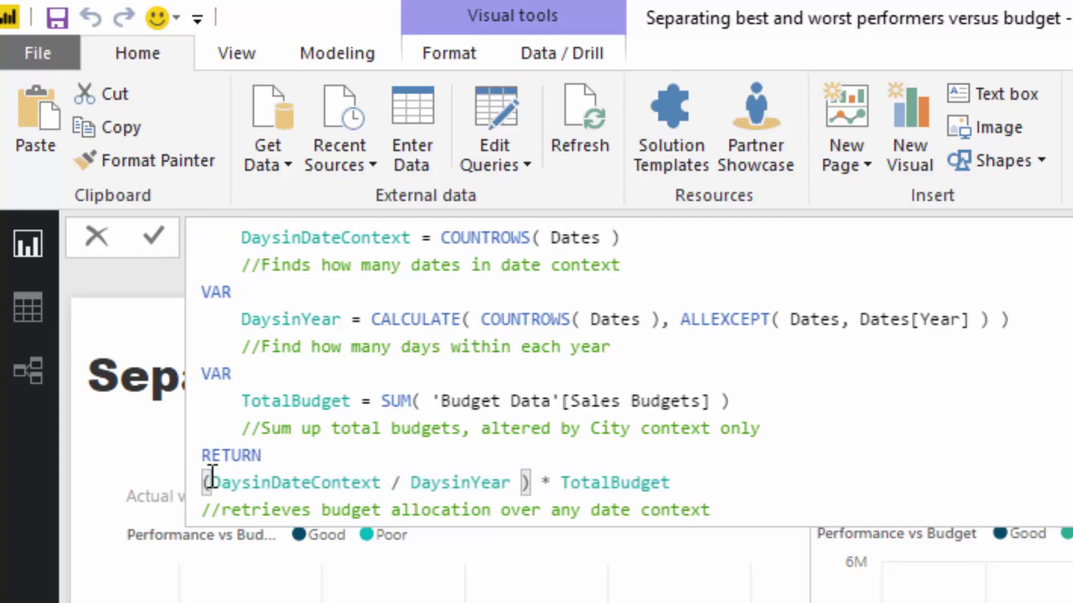
{"action": "left_click_drag", "start_coordinate": [212, 483], "coordinate": [382, 483]}
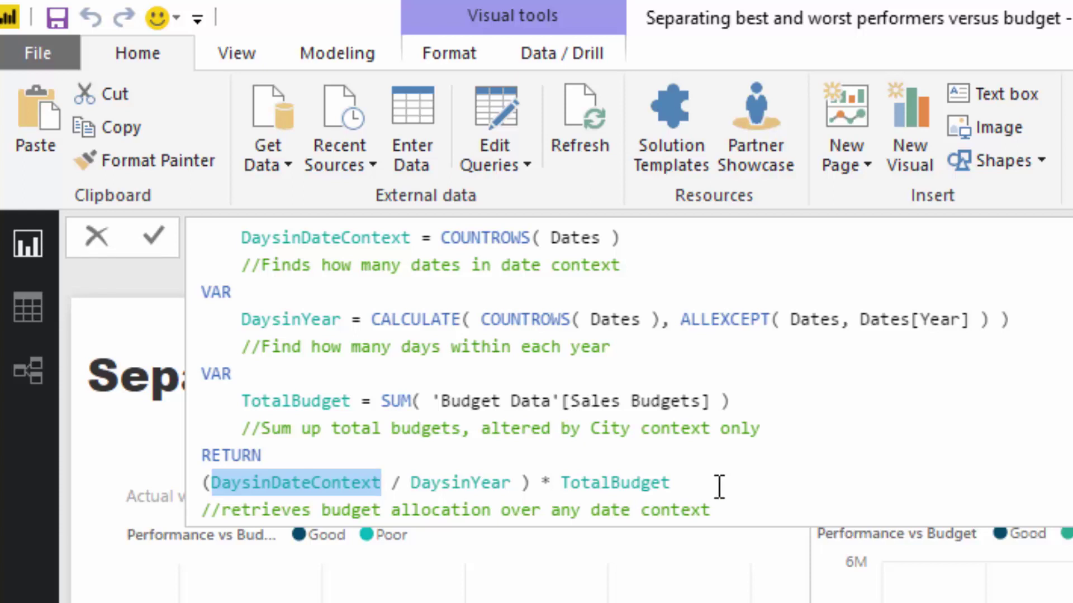
{"action": "left_click_drag", "start_coordinate": [718, 486], "coordinate": [151, 479]}
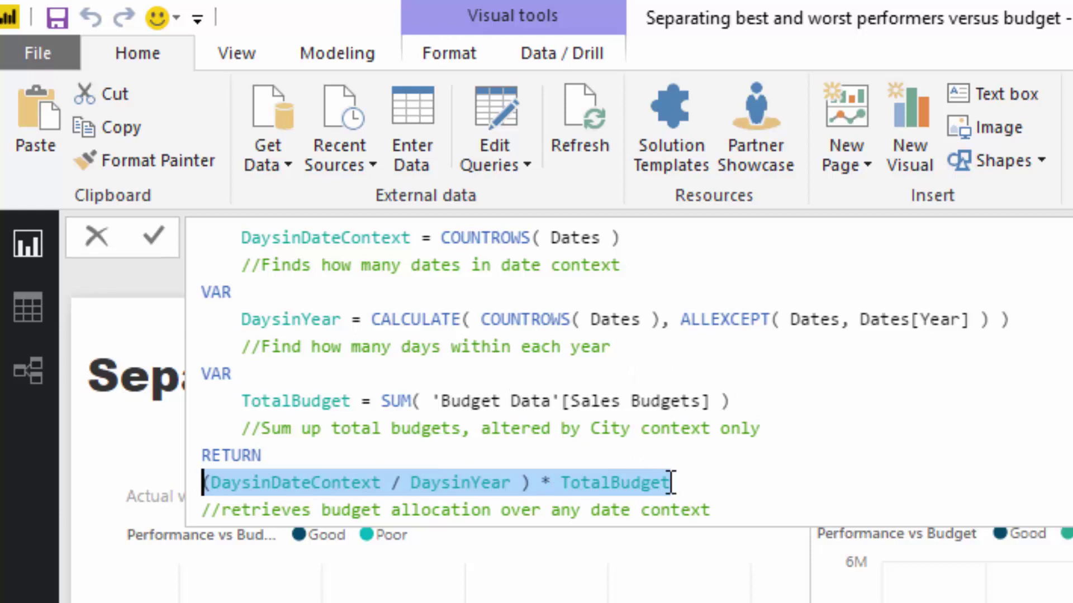
{"action": "scroll", "coordinate": [670, 482], "scroll_direction": "up", "scroll_amount": 2}
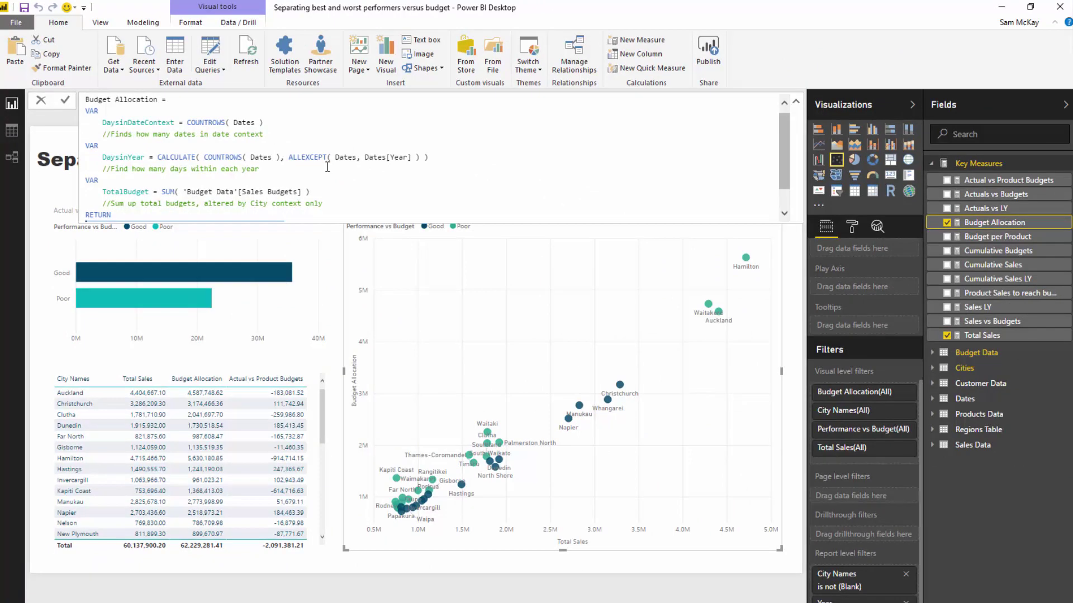
{"action": "scroll", "coordinate": [291, 172], "scroll_direction": "down", "scroll_amount": 1}
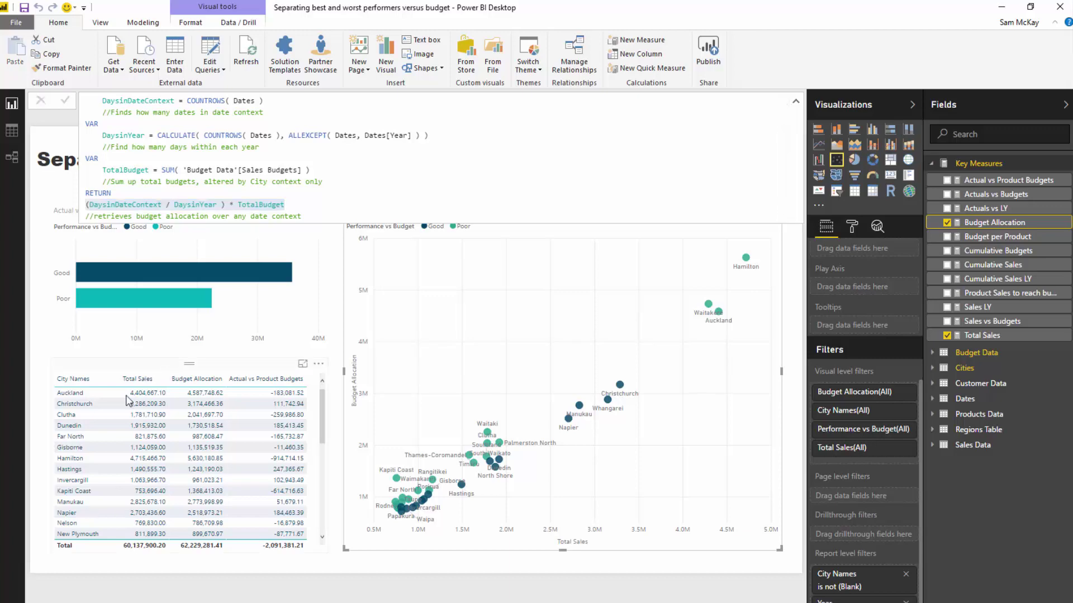
- Show the Actual vs Product Budgets formula, highlighting Total Sales and Budget per Product
{"action": "left_click", "coordinate": [170, 375]}
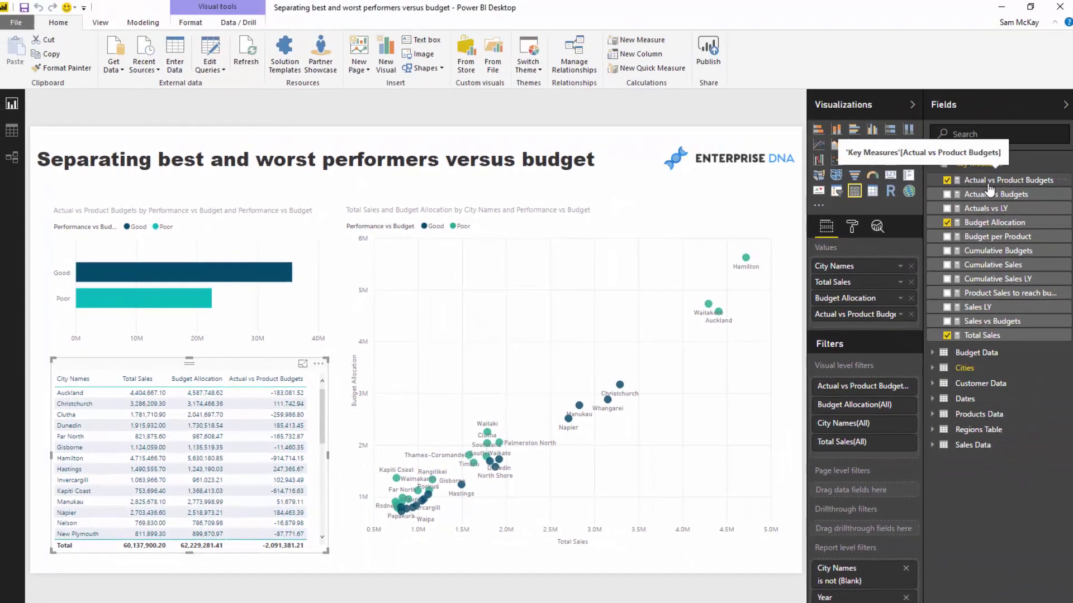
{"action": "left_click", "coordinate": [987, 183]}
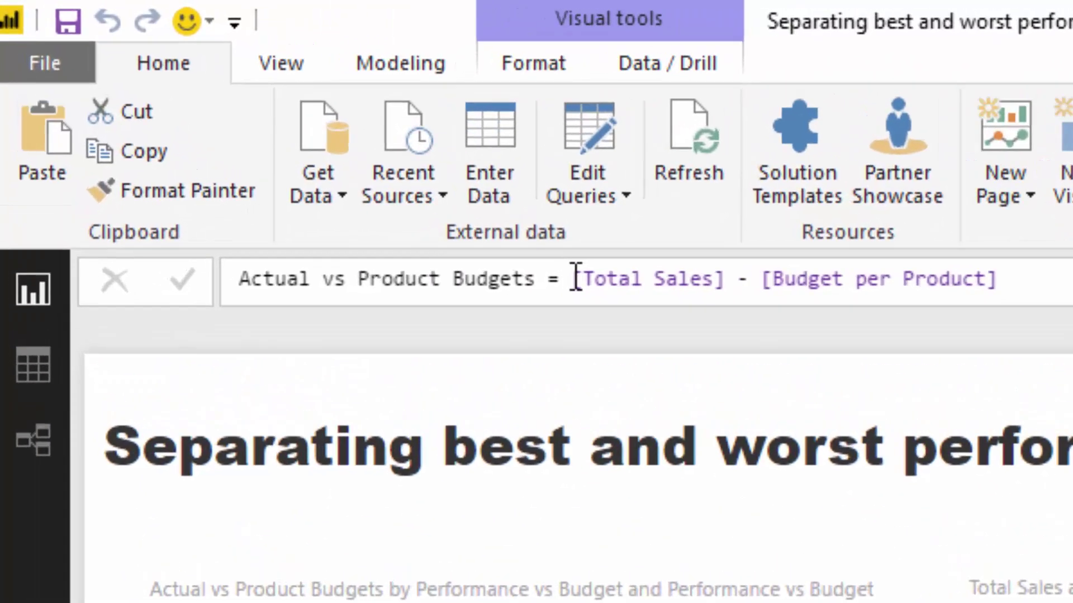
{"action": "left_click_drag", "start_coordinate": [205, 99], "coordinate": [261, 99]}
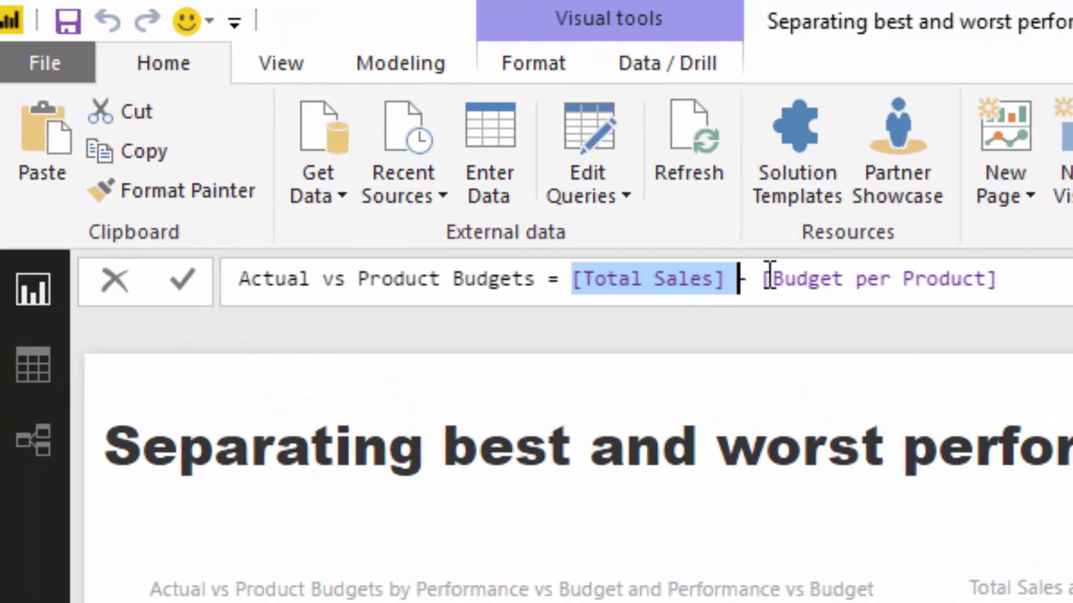
{"action": "left_click_drag", "start_coordinate": [763, 278], "coordinate": [1040, 277]}
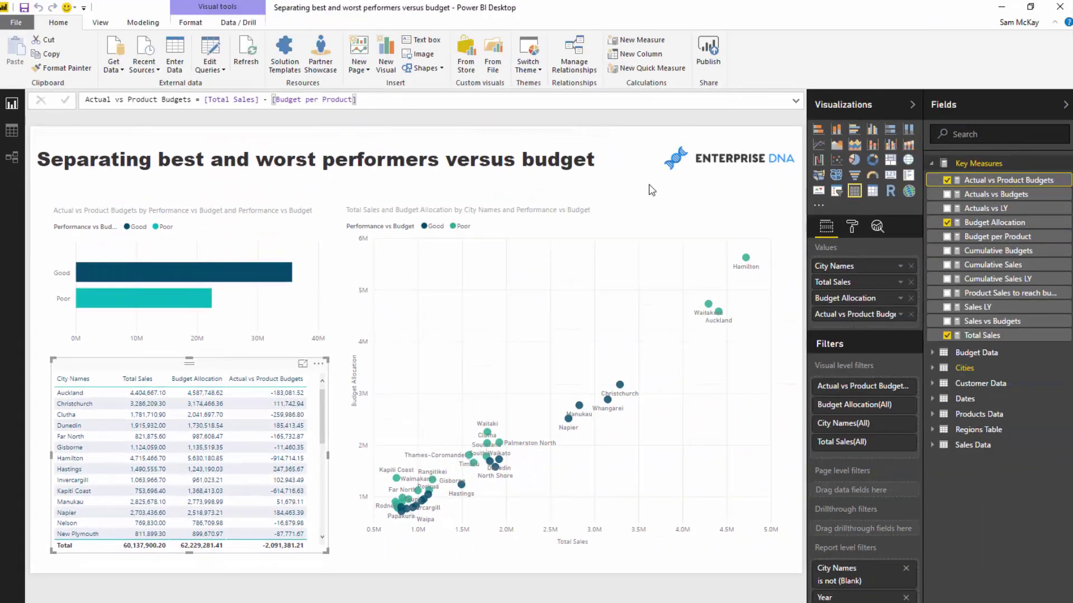
- Leave the formula unchanged and switch to Data view to see the tables
{"action": "left_click", "coordinate": [649, 190]}
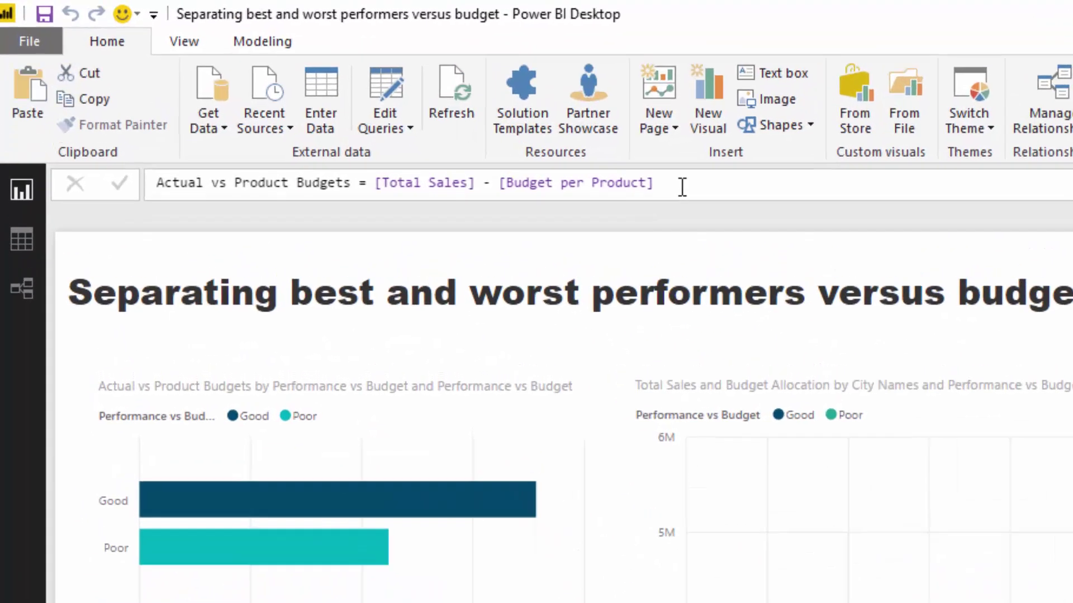
{"action": "left_click_drag", "start_coordinate": [355, 100], "coordinate": [272, 100]}
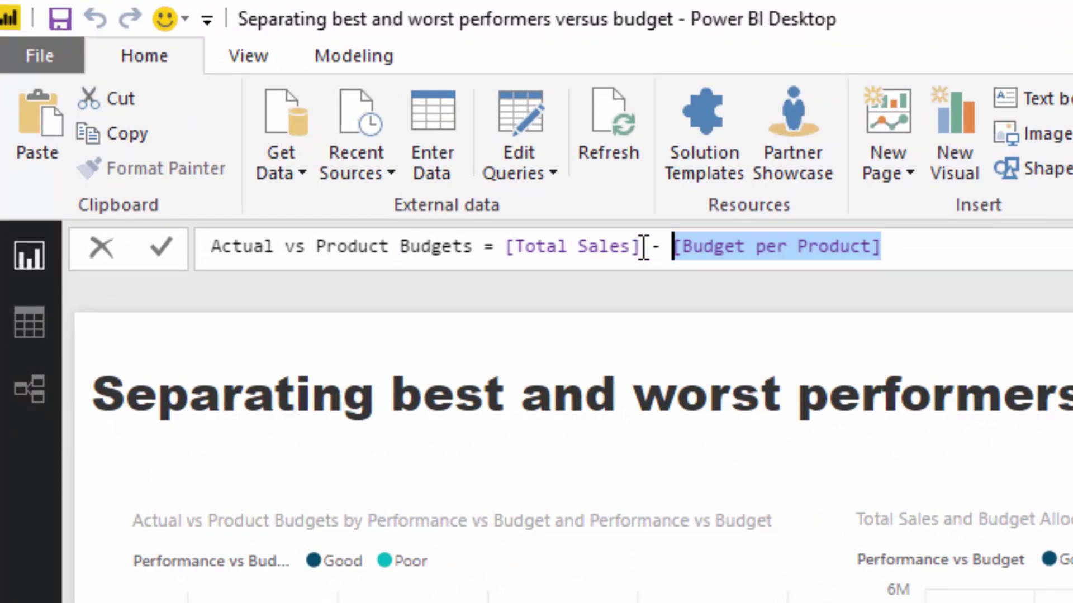
{"action": "left_click", "coordinate": [896, 447]}
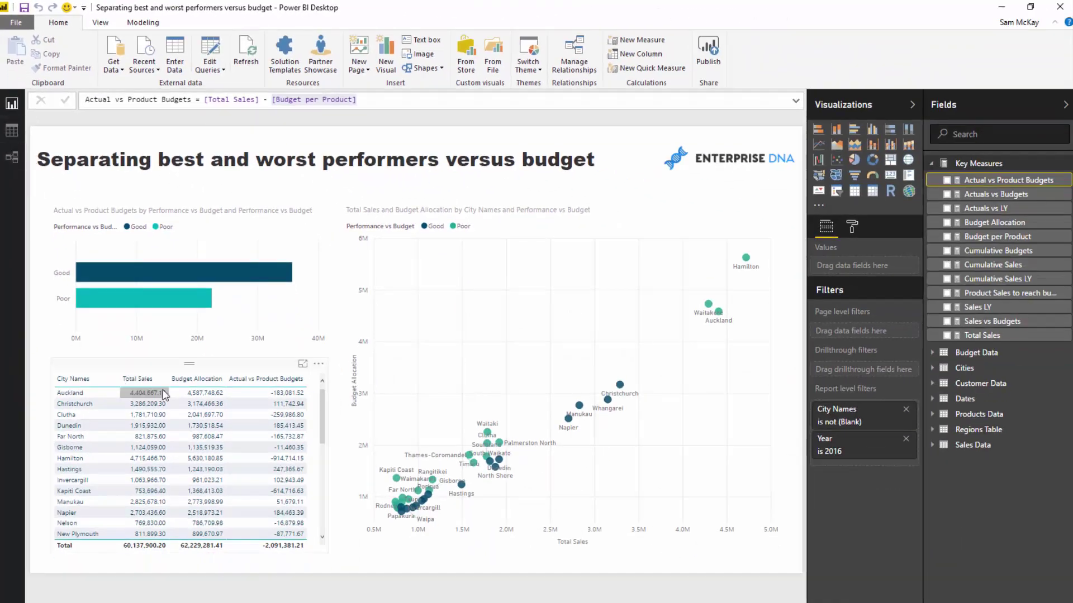
{"action": "left_click", "coordinate": [155, 374]}
{"action": "left_click", "coordinate": [14, 133]}
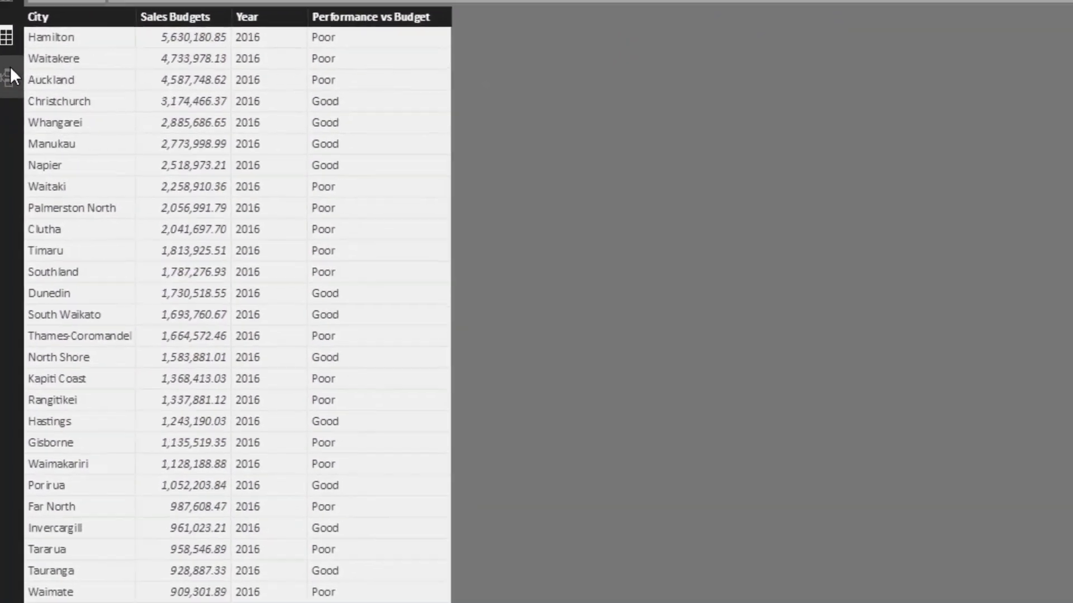
- In the model diagram, reposition the Cities, Sales Data and Budget Data tables
{"action": "left_click", "coordinate": [10, 68]}
{"action": "left_click_drag", "start_coordinate": [1017, 310], "coordinate": [1037, 100]}
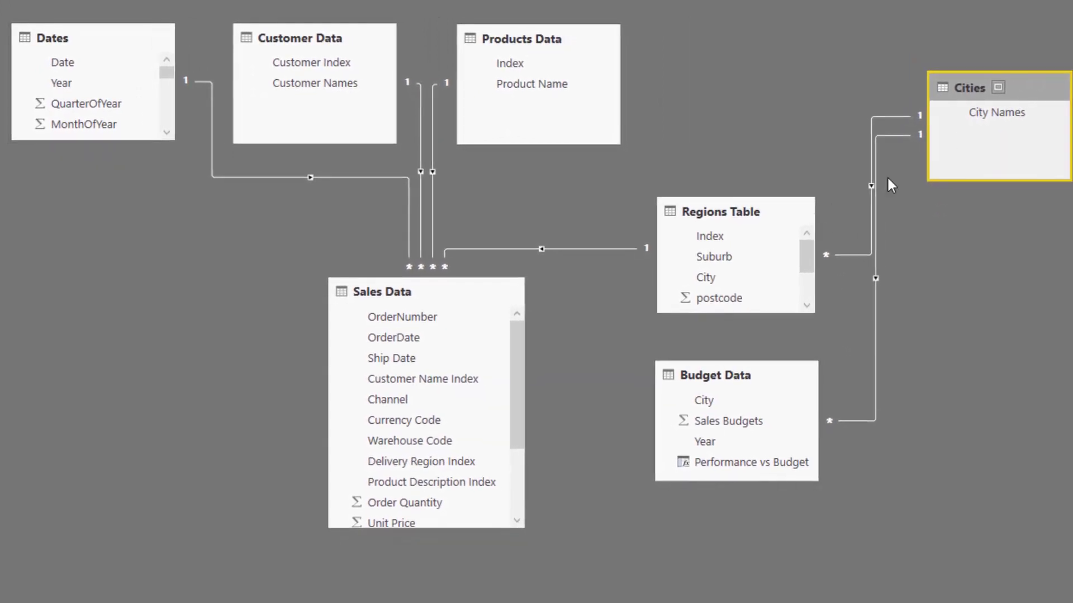
{"action": "left_click_drag", "start_coordinate": [464, 283], "coordinate": [455, 282]}
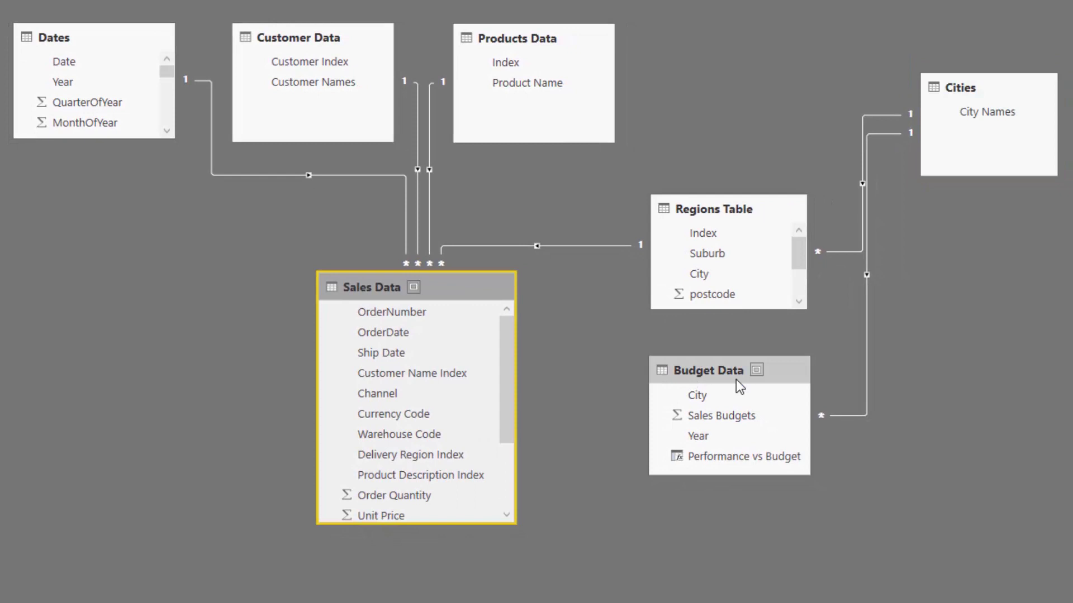
{"action": "left_click_drag", "start_coordinate": [736, 380], "coordinate": [767, 386]}
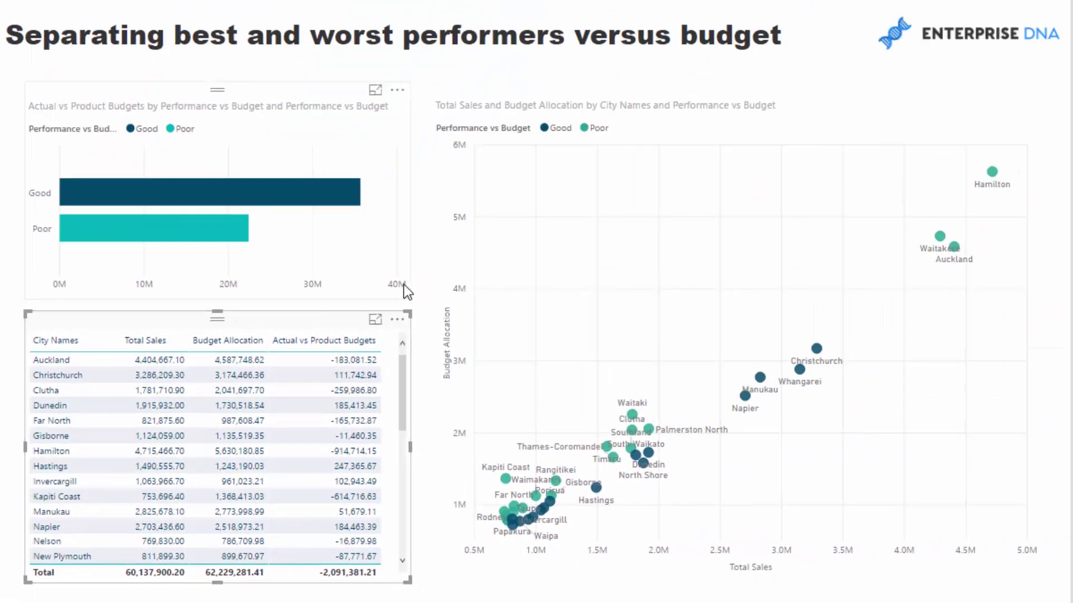
- Remove the Good/Poor colouring from the scatter chart
{"action": "left_click", "coordinate": [830, 97]}
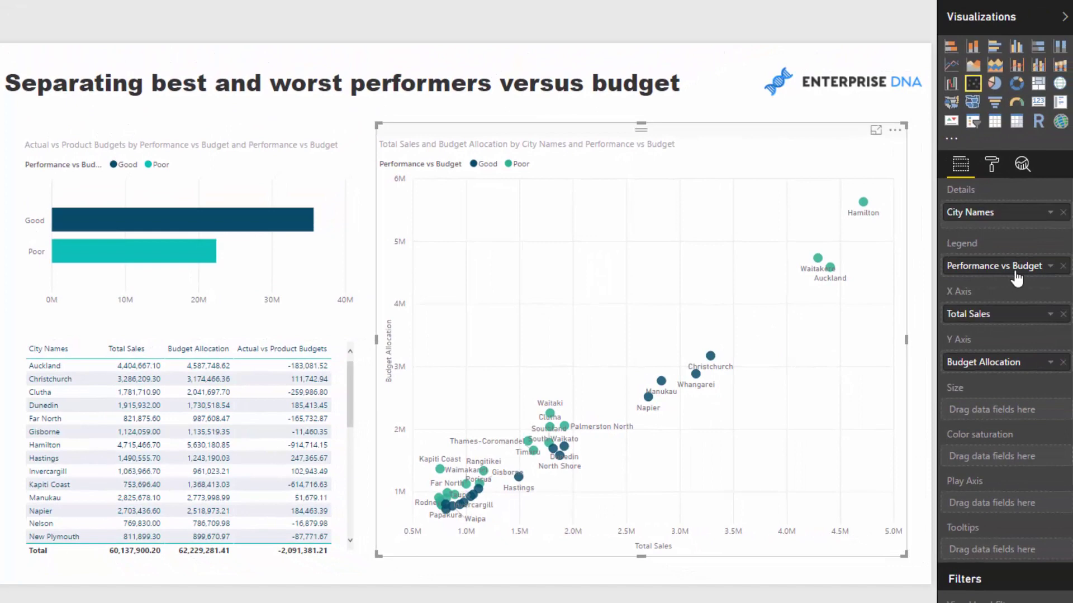
{"action": "left_click", "coordinate": [1063, 272]}
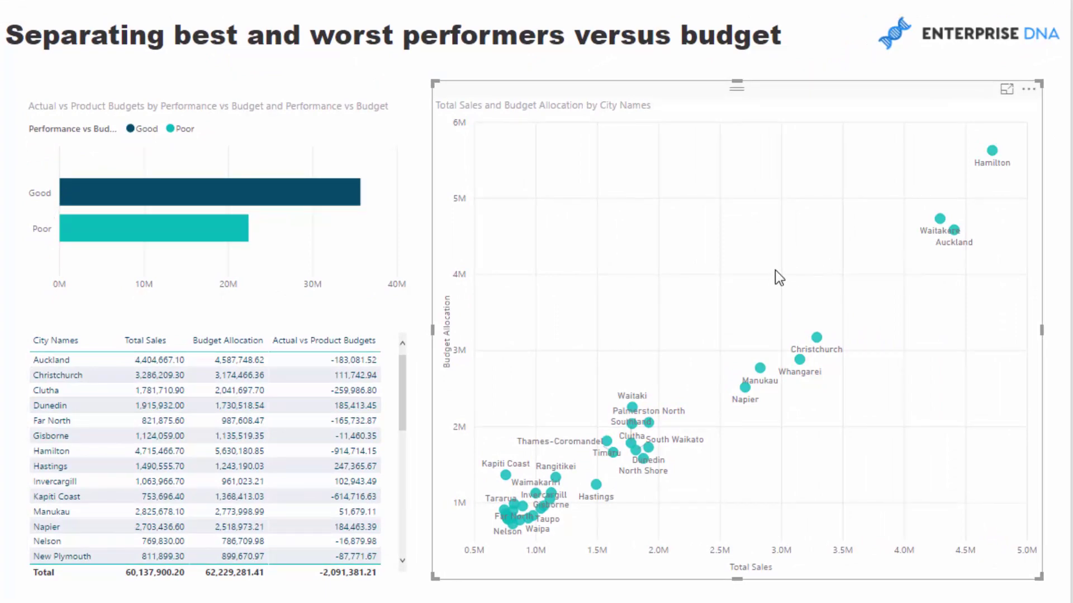
{"action": "left_click", "coordinate": [969, 65]}
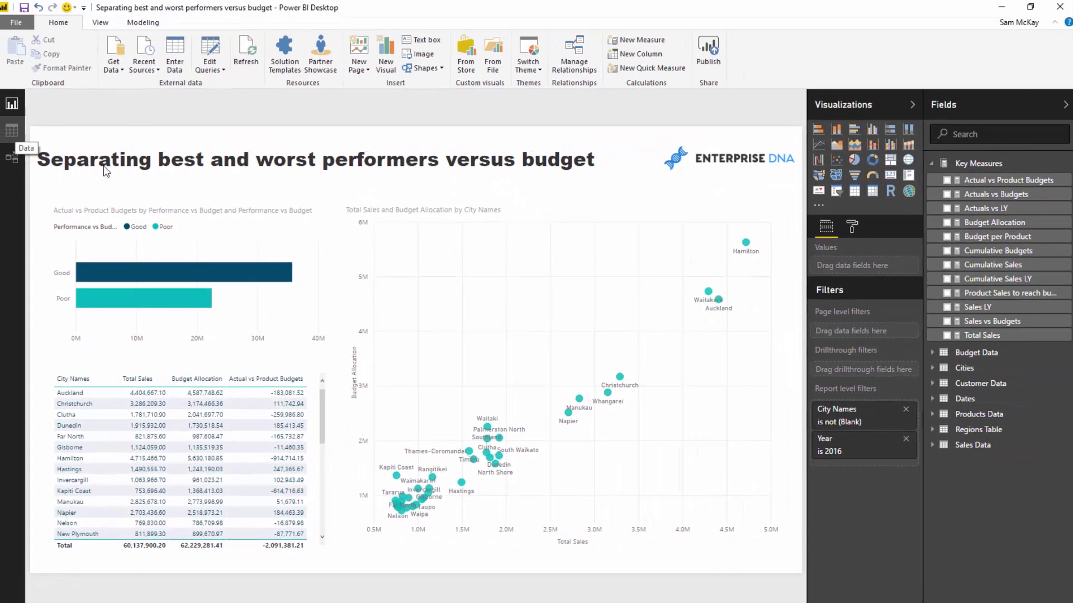
- Expand the Budget Data table's fields in the Fields pane
{"action": "left_click", "coordinate": [959, 368]}
{"action": "left_click", "coordinate": [959, 370]}
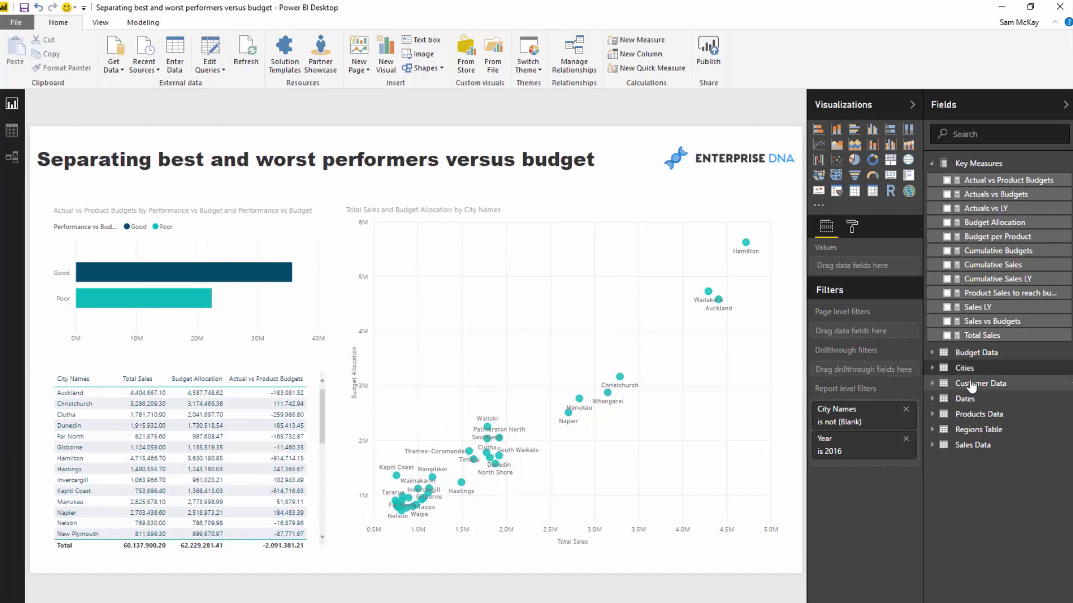
{"action": "left_click", "coordinate": [970, 353]}
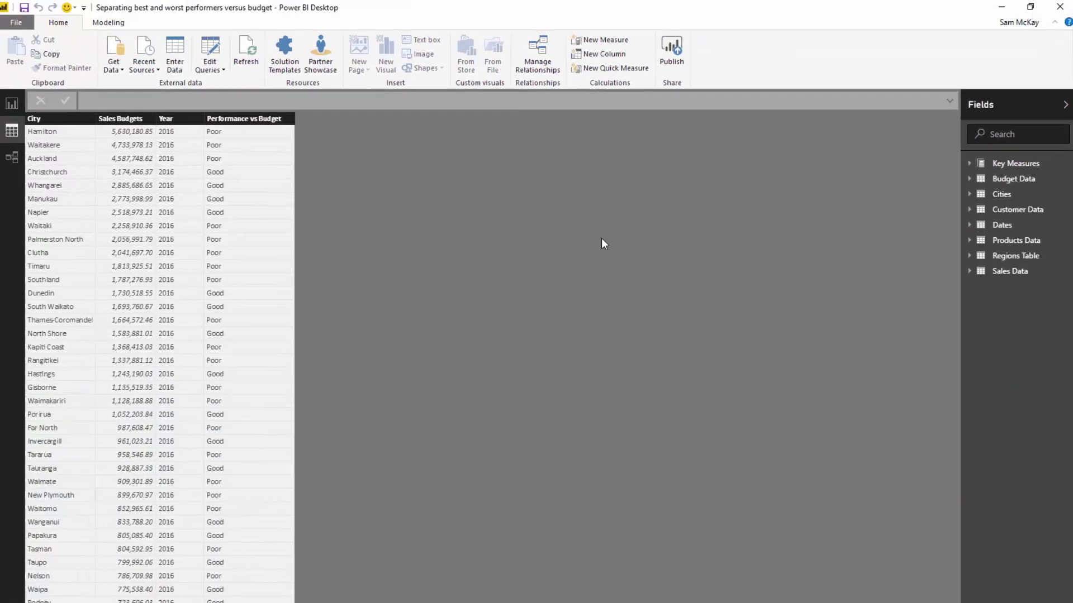
- Show the Performance vs Budget formula and highlight its CALCULATE, FILTER < 0 test and Poor result
{"action": "left_click", "coordinate": [272, 119]}
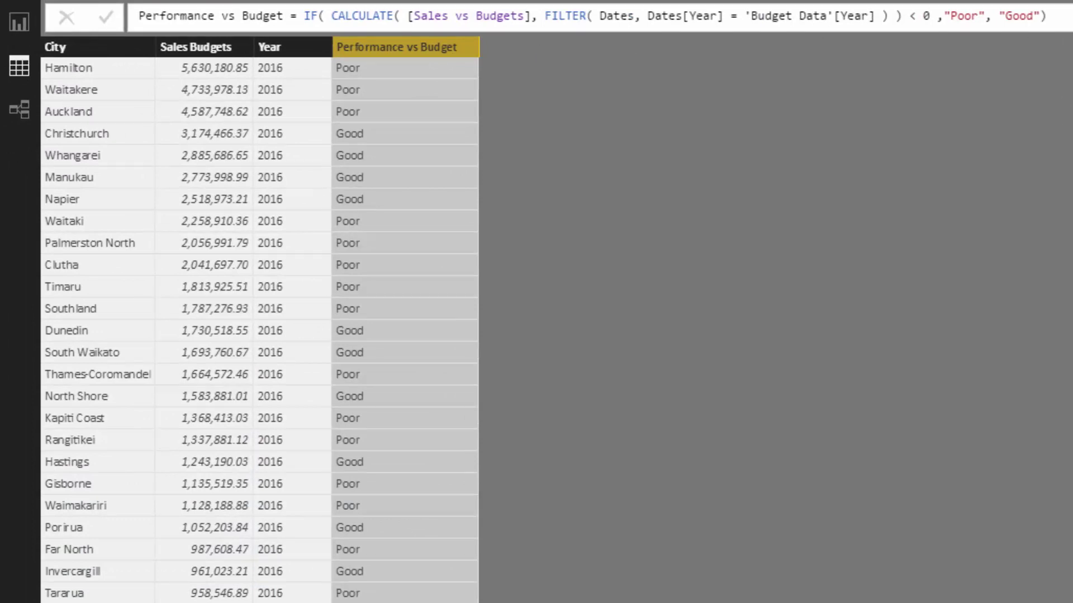
{"action": "left_click_drag", "start_coordinate": [1047, 15], "coordinate": [111, 4]}
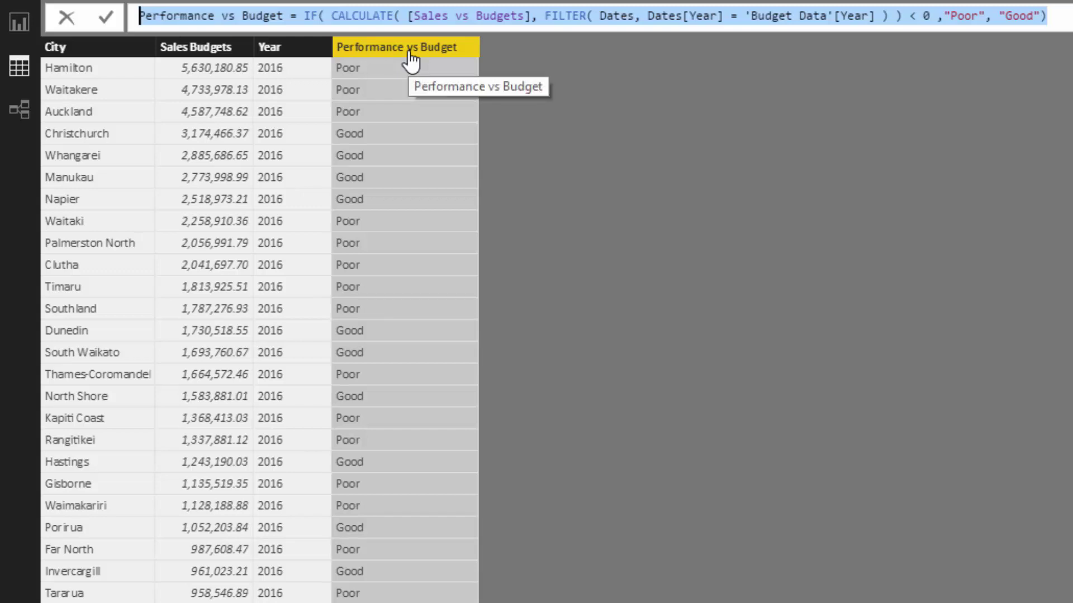
{"action": "left_click", "coordinate": [334, 15]}
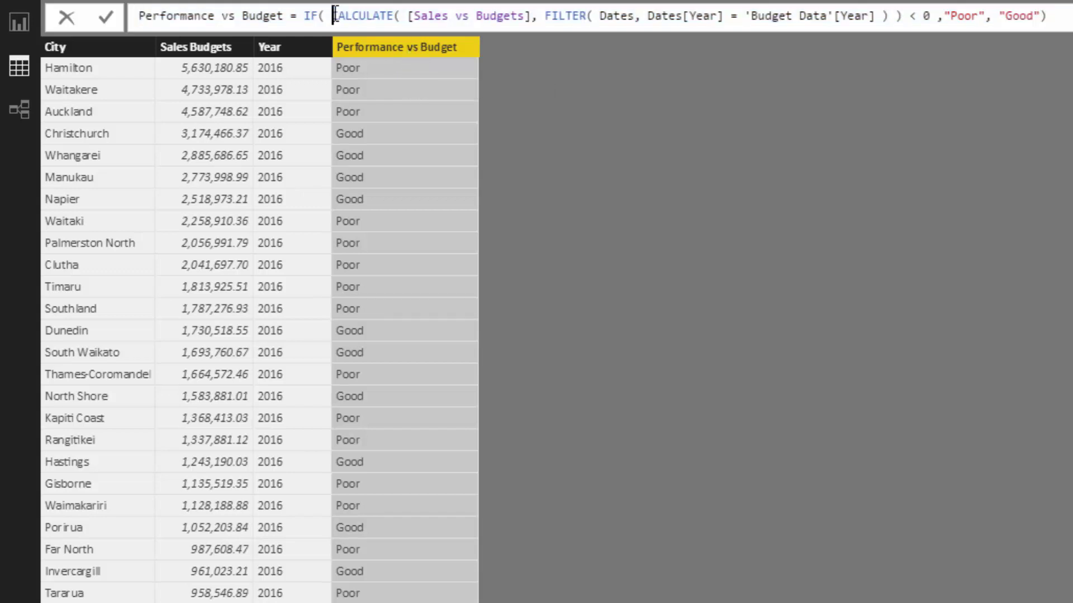
{"action": "left_click_drag", "start_coordinate": [333, 15], "coordinate": [906, 17]}
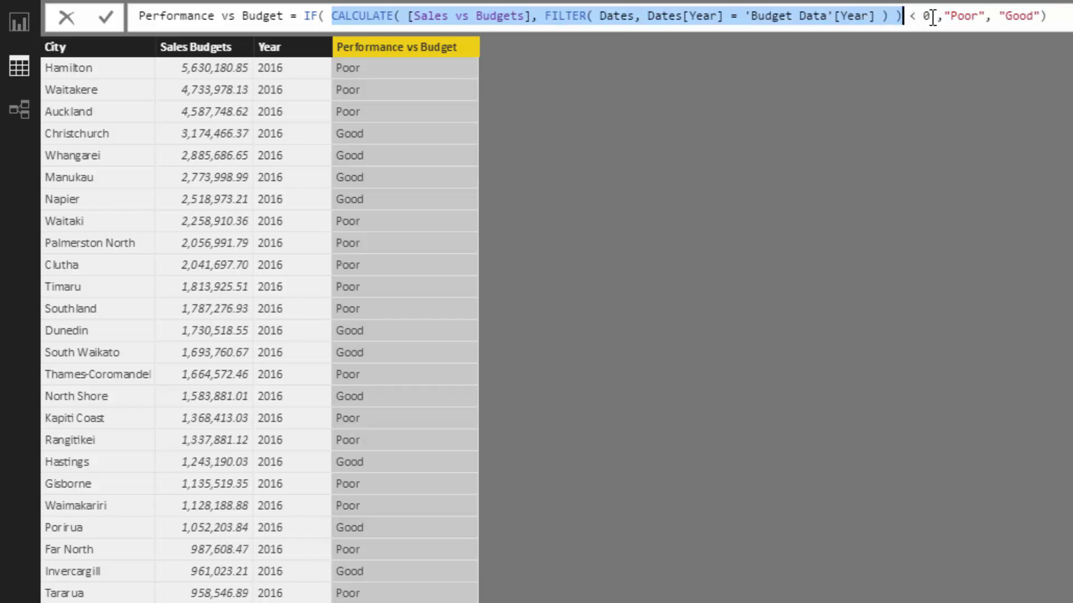
{"action": "left_click_drag", "start_coordinate": [929, 16], "coordinate": [544, 17]}
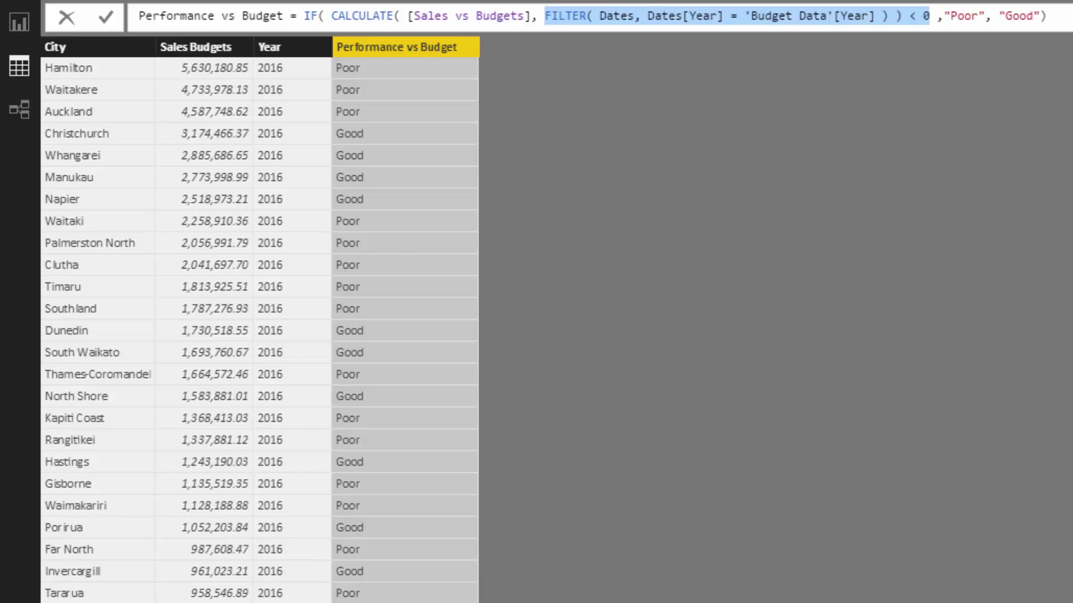
{"action": "left_click_drag", "start_coordinate": [985, 16], "coordinate": [944, 16]}
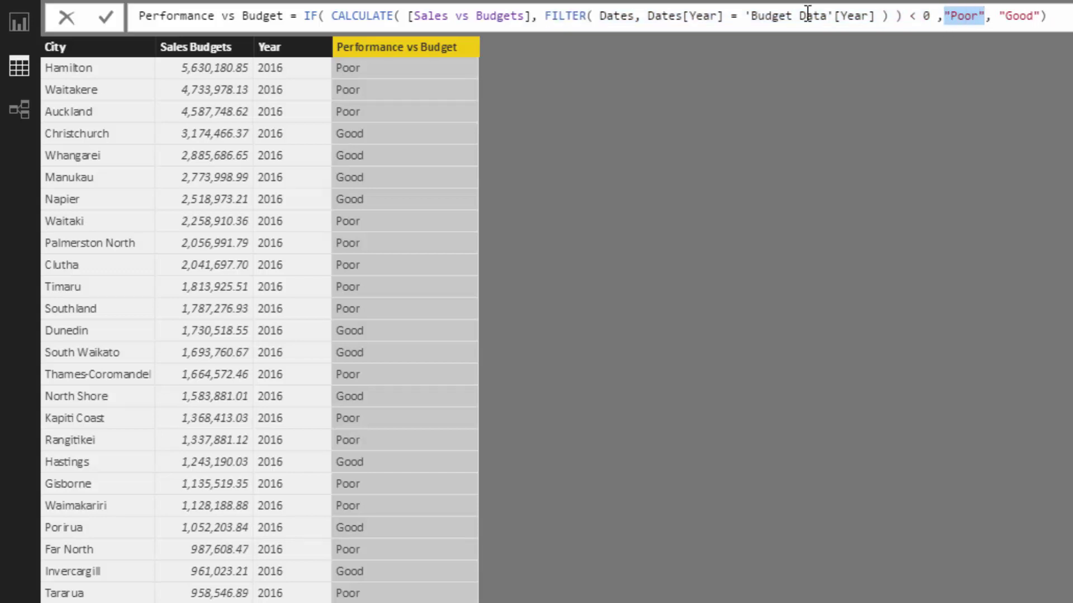
{"action": "left_click", "coordinate": [390, 50]}
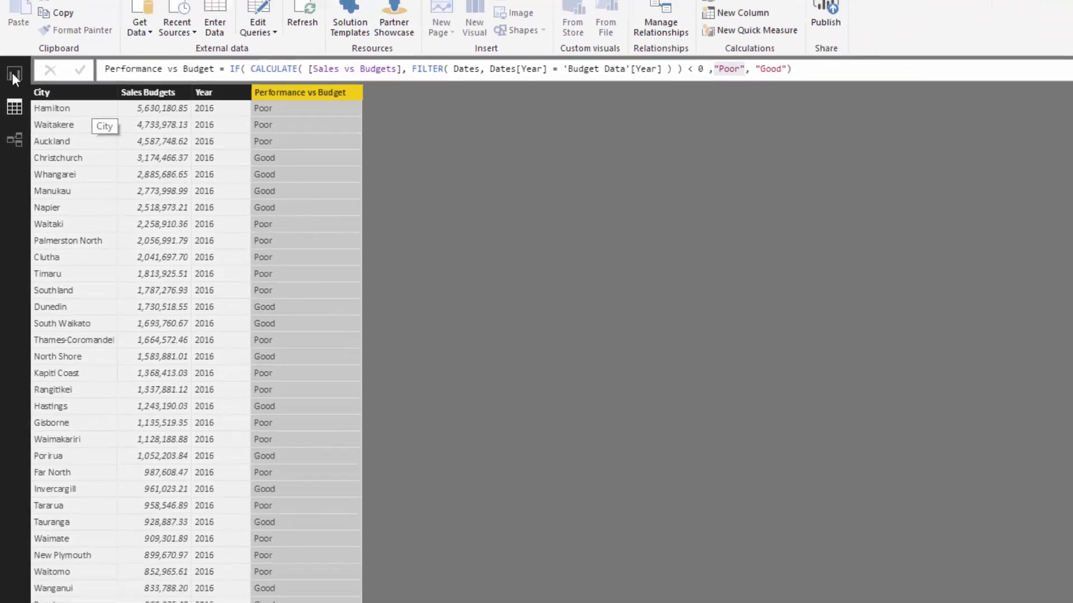
- Put Performance vs Budget in the scatter chart's Legend and review it in Focus mode
{"action": "left_click", "coordinate": [12, 73]}
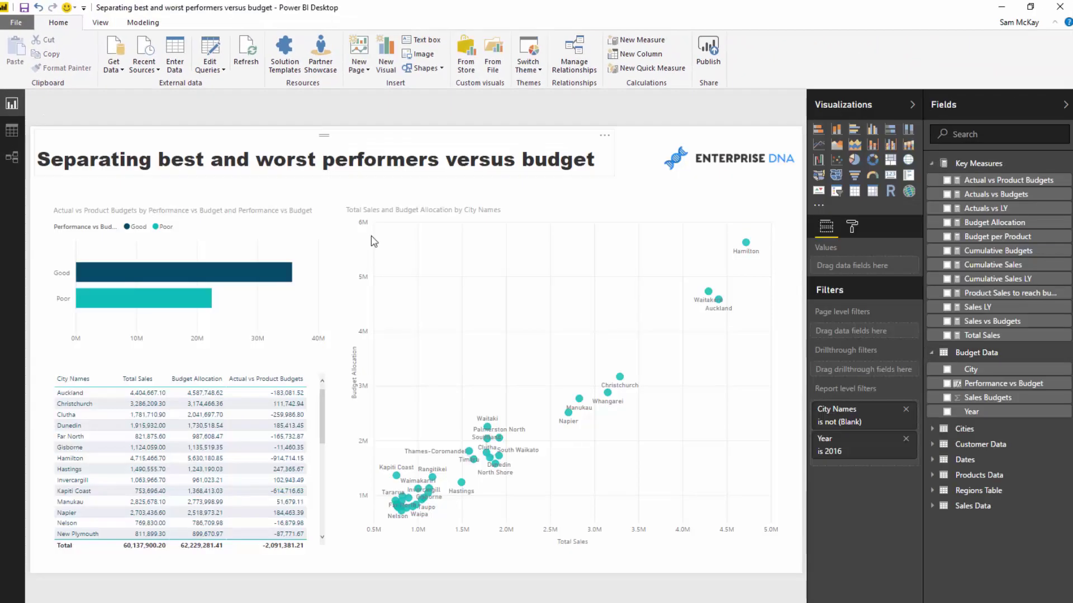
{"action": "left_click", "coordinate": [537, 257]}
{"action": "left_click_drag", "start_coordinate": [1001, 383], "coordinate": [872, 310]}
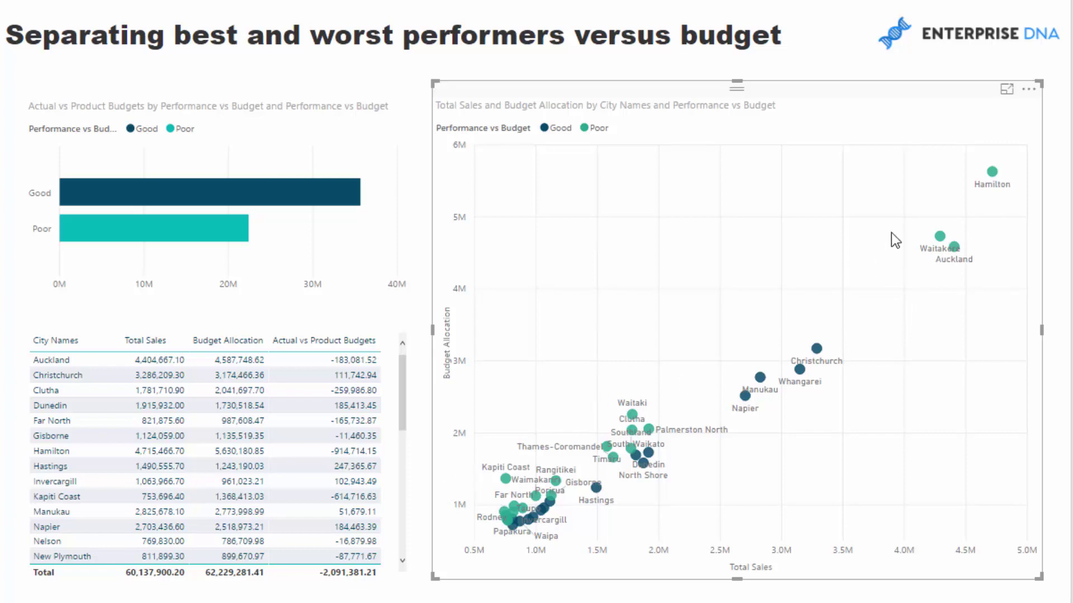
{"action": "left_click", "coordinate": [1006, 89]}
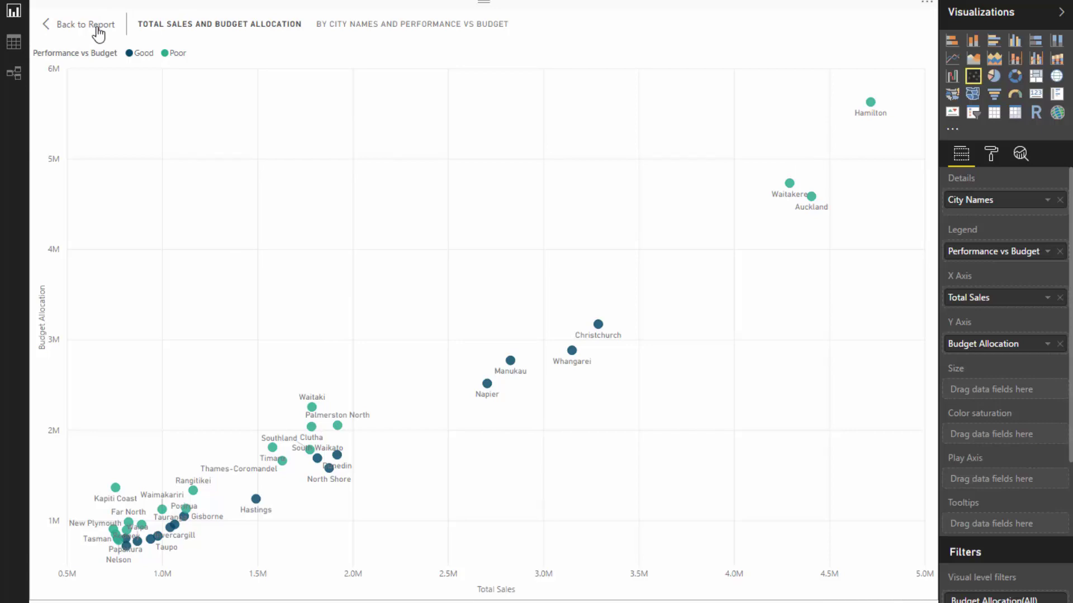
{"action": "left_click", "coordinate": [96, 28]}
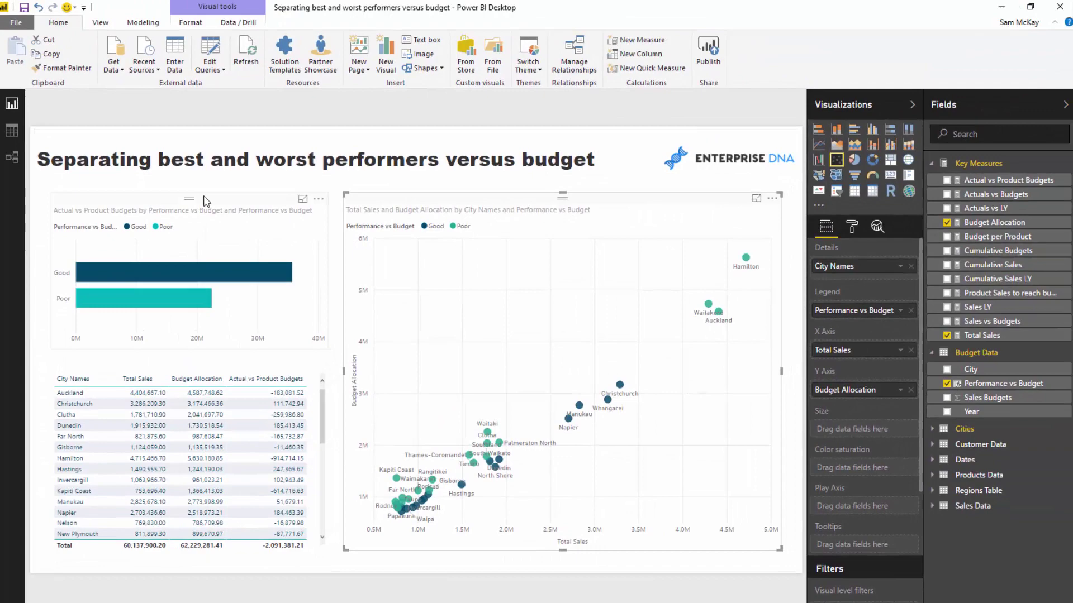
- Alternate cross-filtering the report between the Good and Poor bars, ending on Good
{"action": "left_click", "coordinate": [206, 201]}
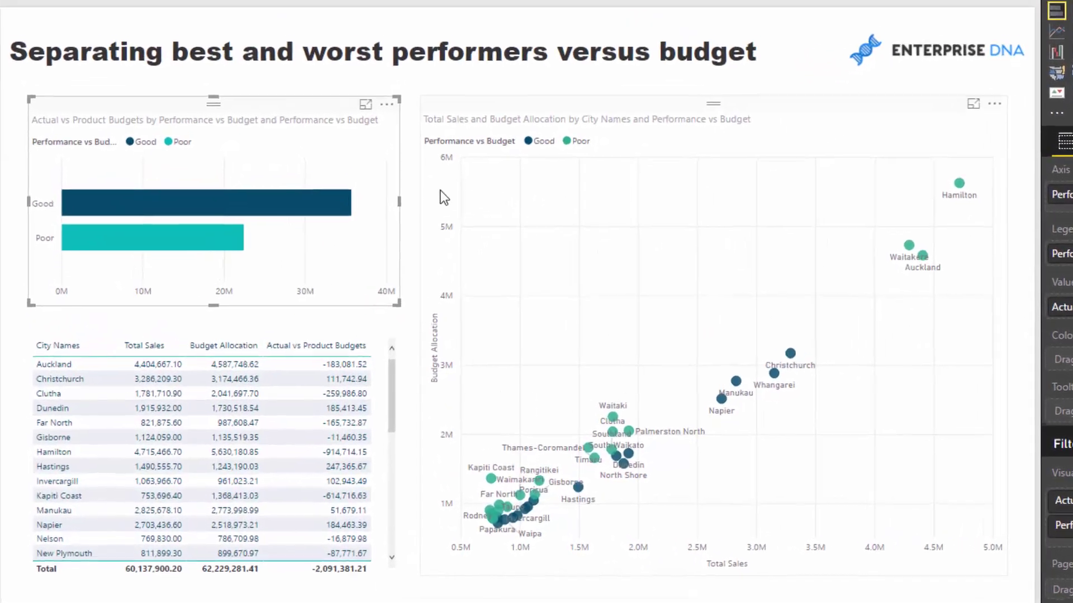
{"action": "mouse_move", "coordinate": [79, 204]}
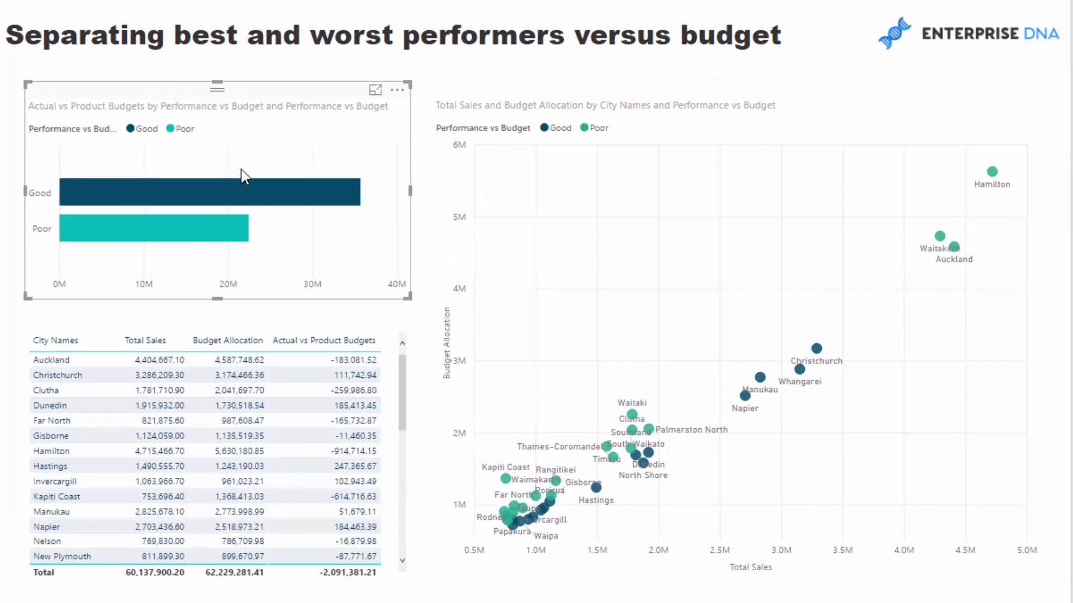
{"action": "left_click", "coordinate": [212, 196]}
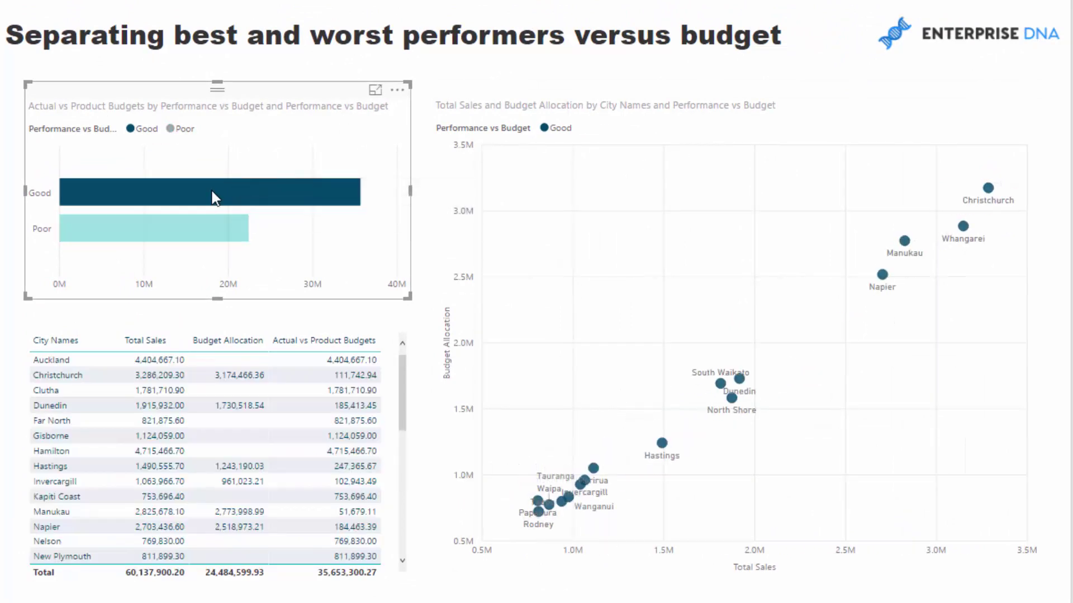
{"action": "left_click", "coordinate": [205, 233]}
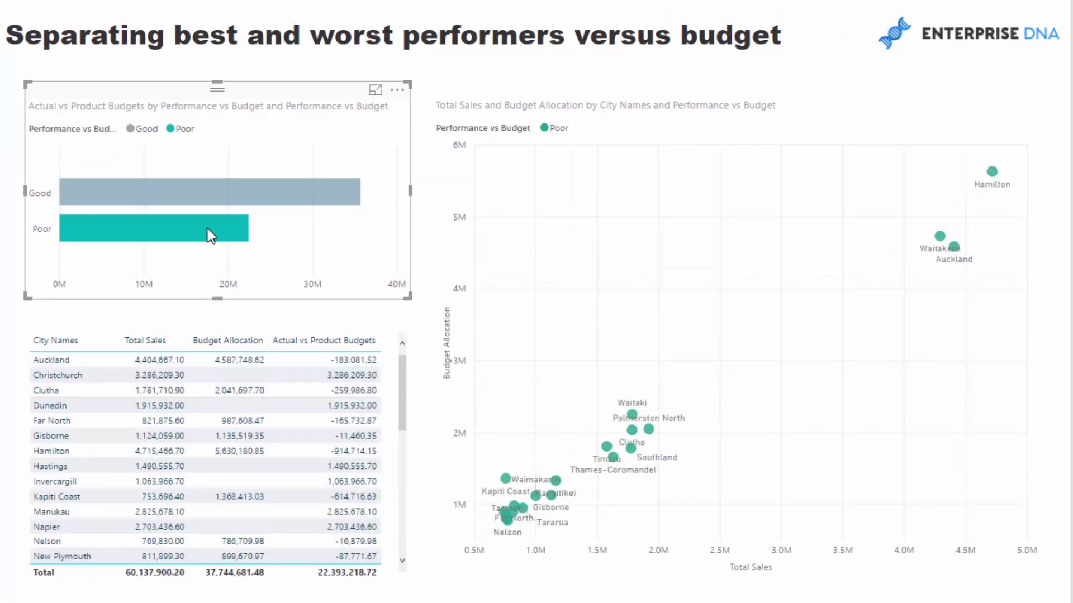
{"action": "left_click", "coordinate": [225, 201]}
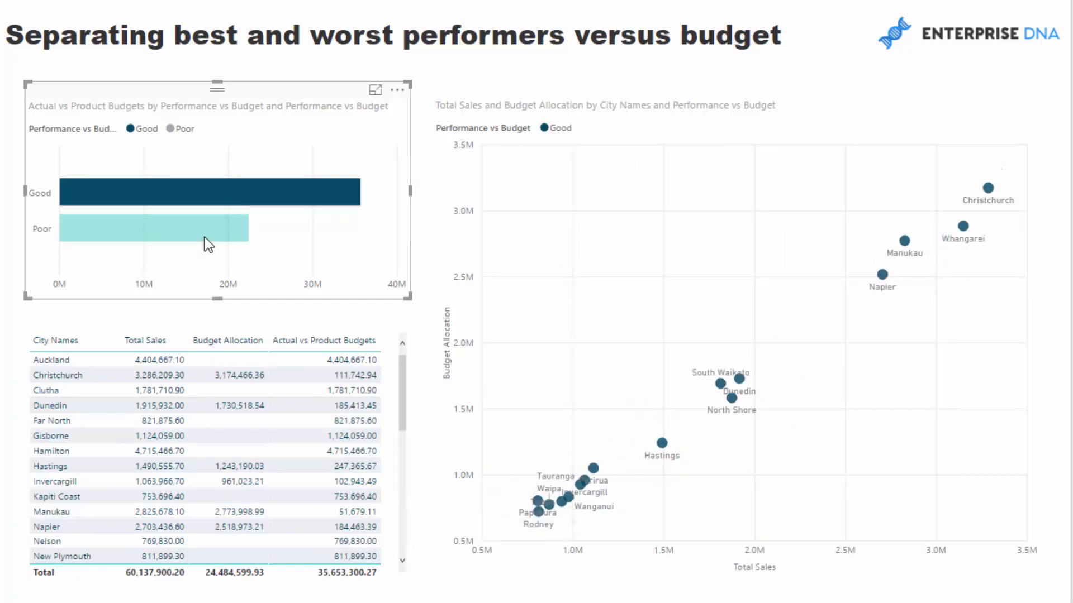
{"action": "left_click", "coordinate": [205, 237]}
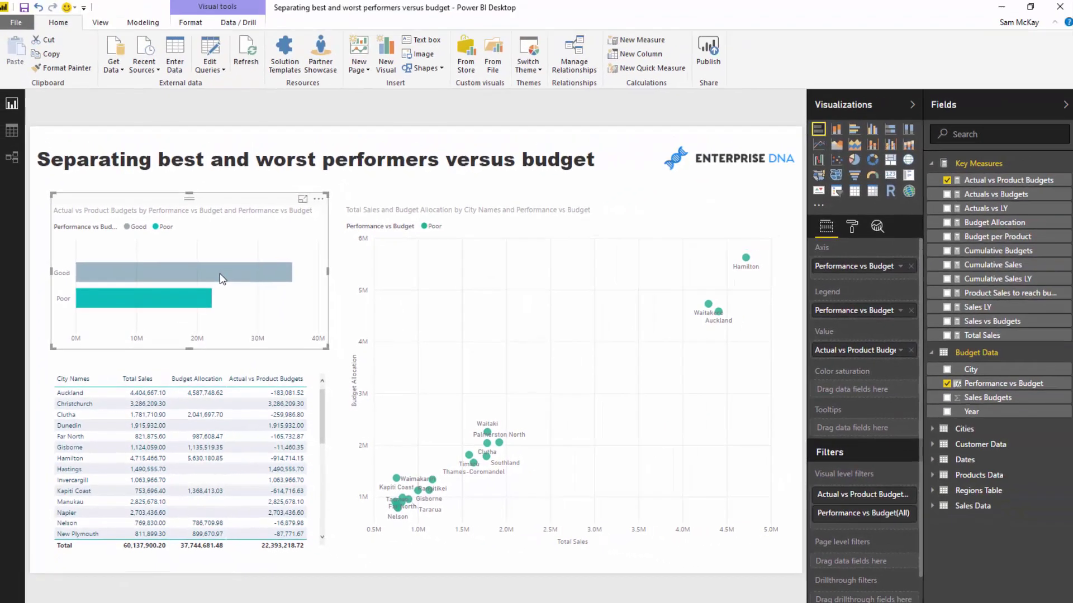
{"action": "left_click", "coordinate": [257, 199]}
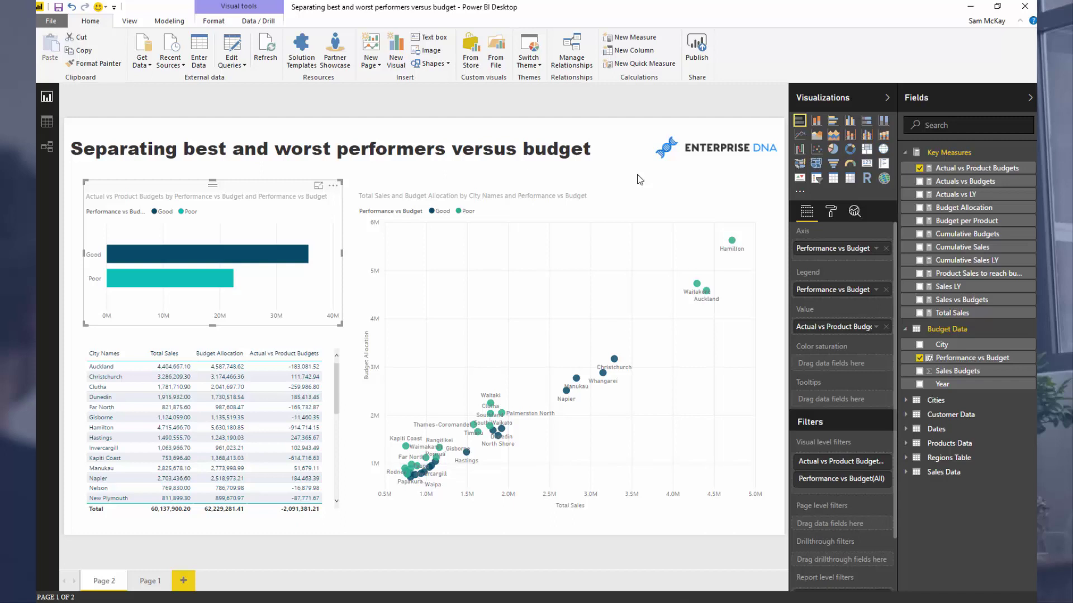
- Deselect the bar chart by clicking an empty area of the canvas
{"action": "left_click", "coordinate": [557, 176]}
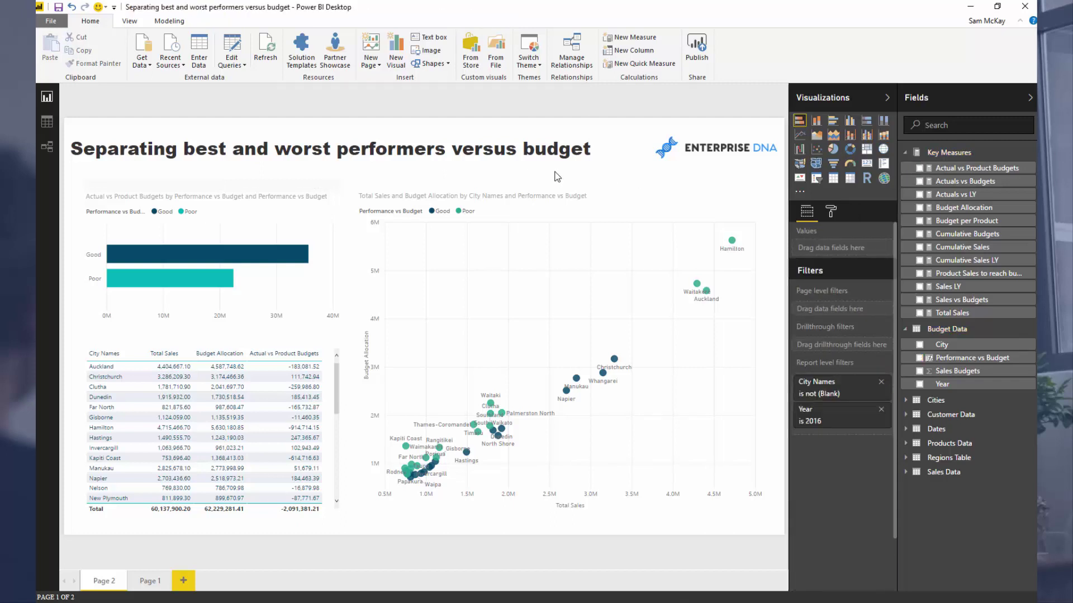